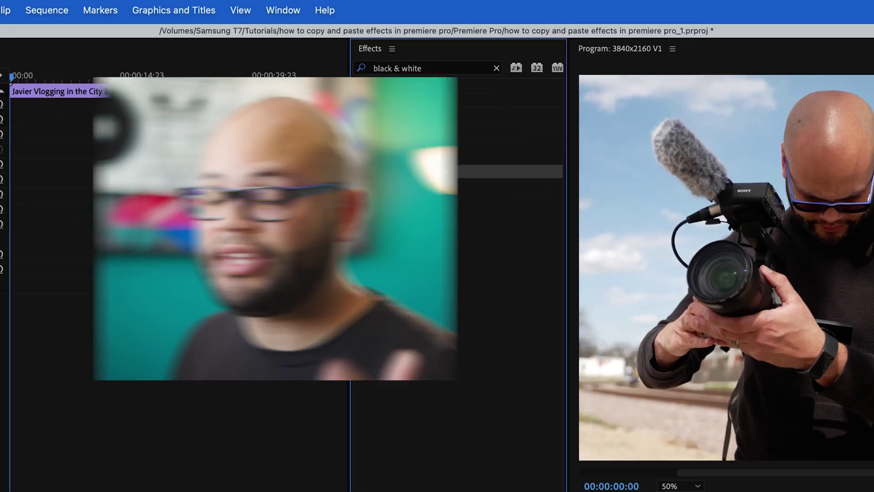
Apply the Black & White effect to the first clip and select it in Effect Controls.
left_click(407, 123)
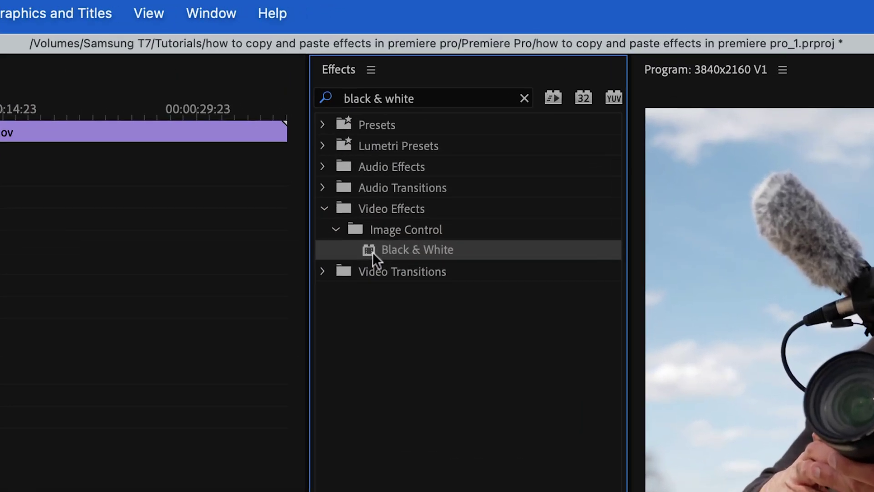
left_click_drag(372, 252, 321, 447)
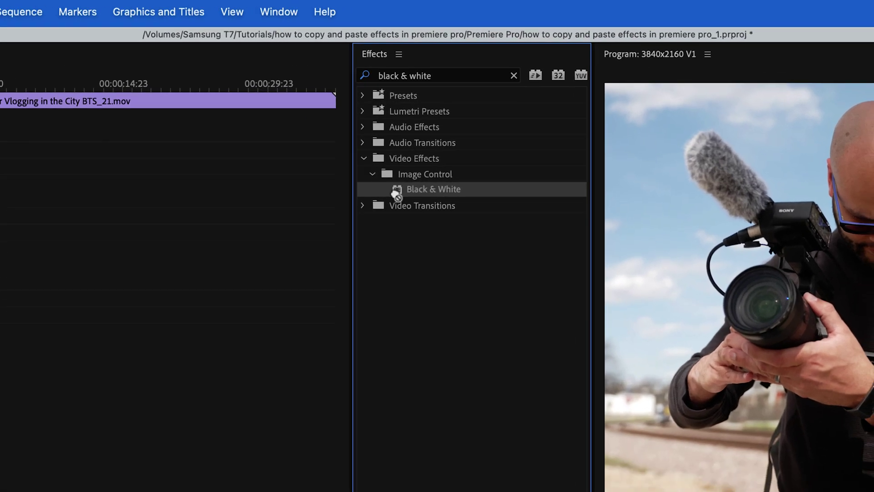
left_click_drag(407, 123, 364, 143)
left_click_drag(402, 173, 272, 221)
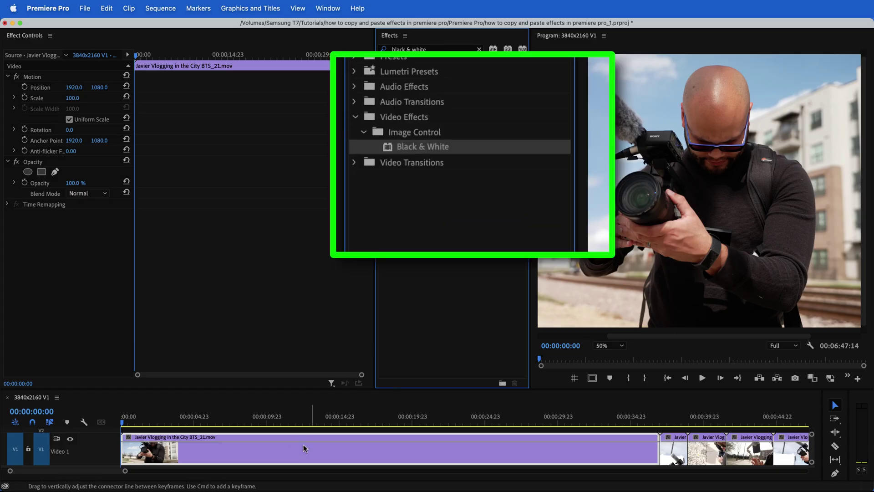
double_click(390, 148)
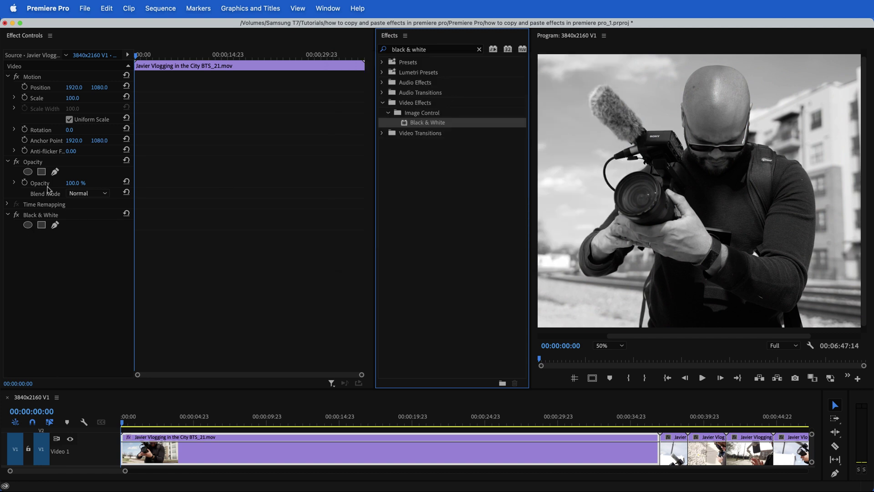
left_click(42, 217)
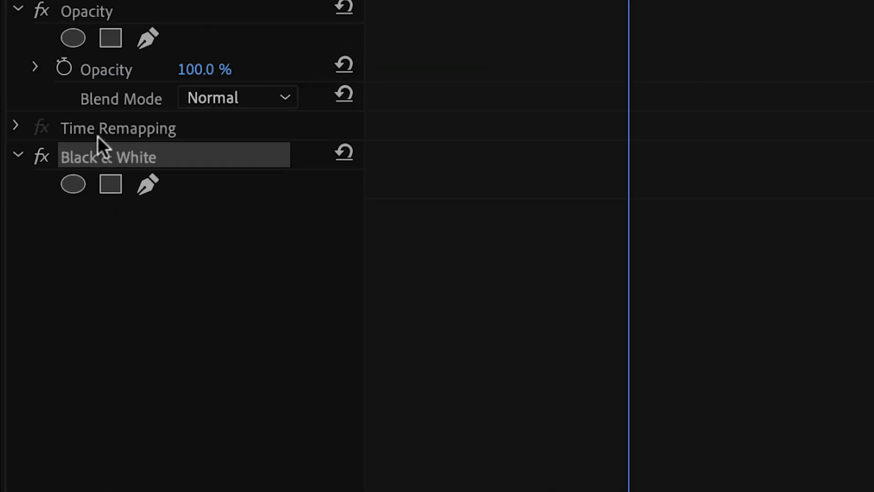
Copy the first clip's Black & White effect and bring up paste options on the BTS_9 clip.
right_click(128, 157)
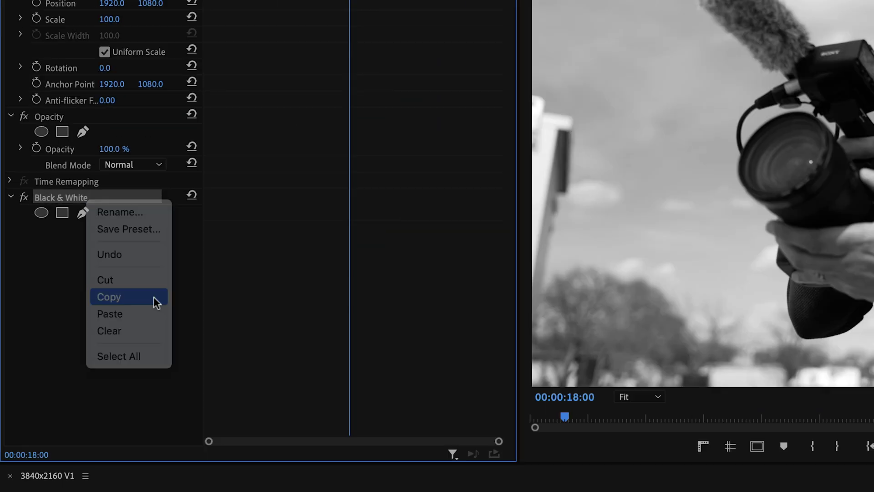
left_click(154, 296)
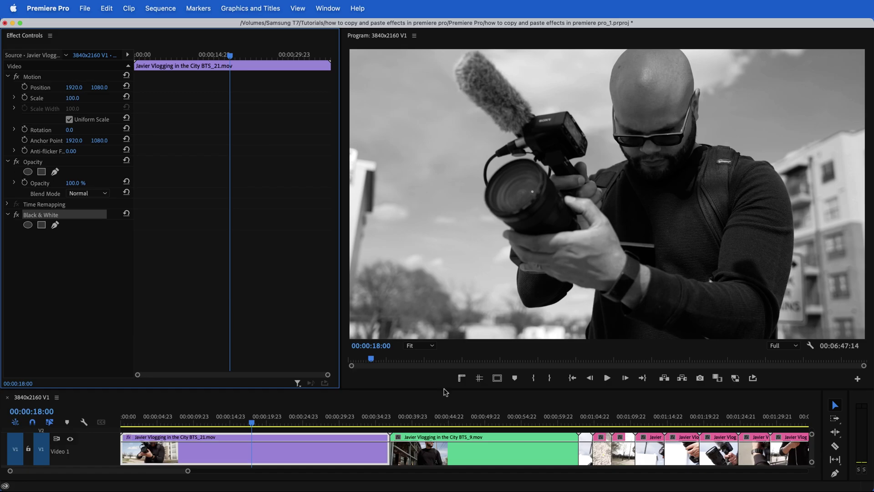
left_click(462, 448)
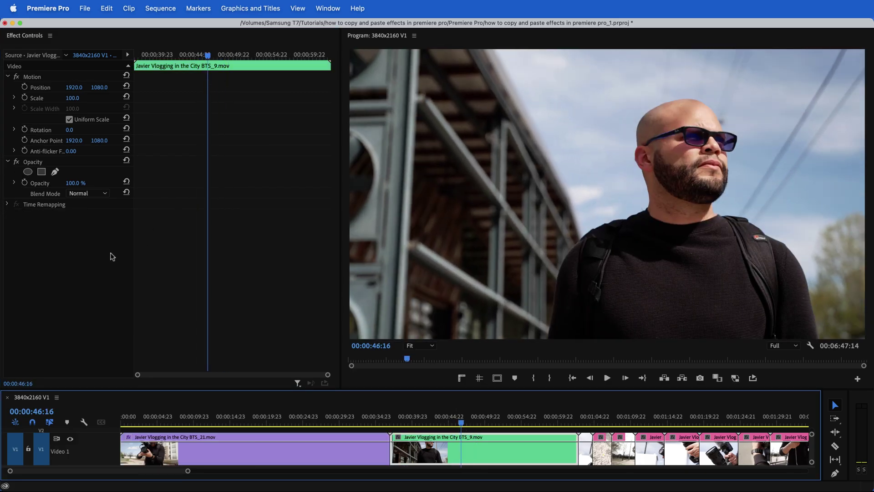
right_click(112, 256)
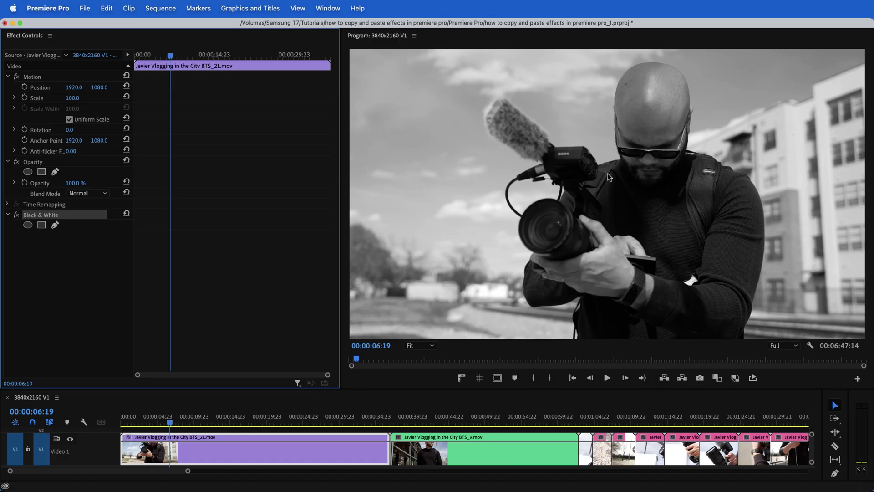
Set the first clip's Scale to 120 and Position to 1851, 1244.
left_click_drag(70, 98, 74, 100)
type("120")
key("Return")
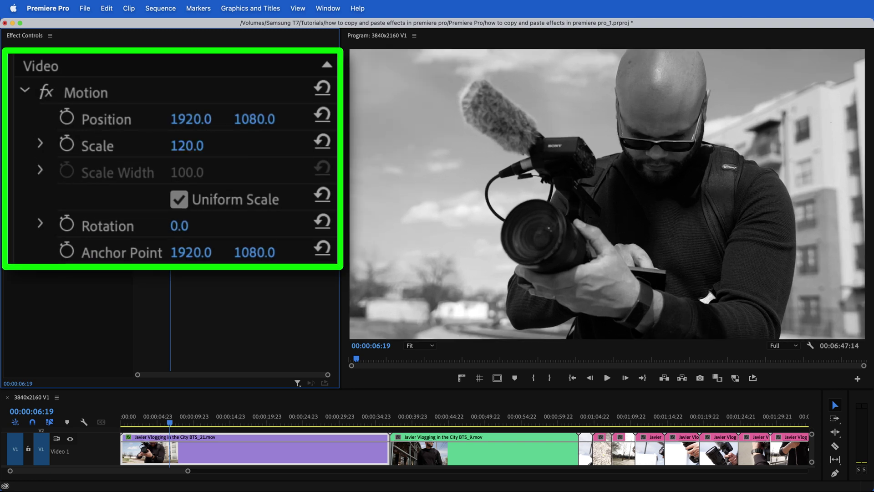
left_click_drag(202, 117, 189, 117)
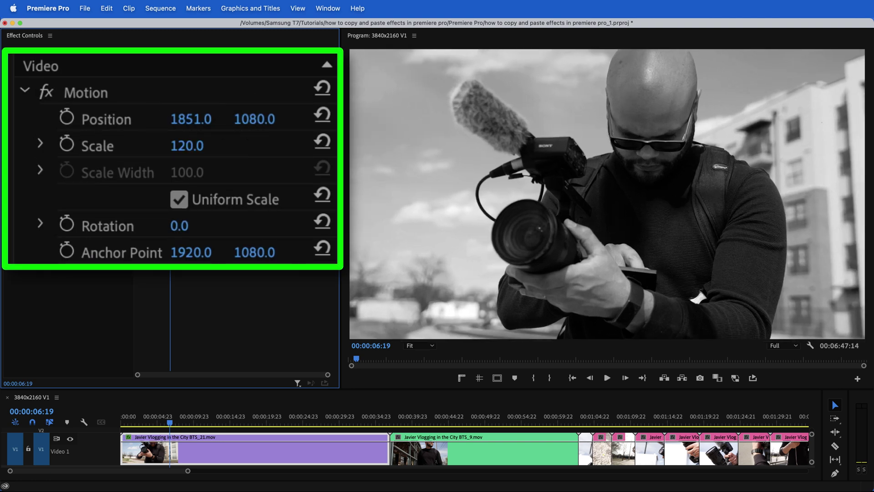
left_click_drag(255, 119, 263, 123)
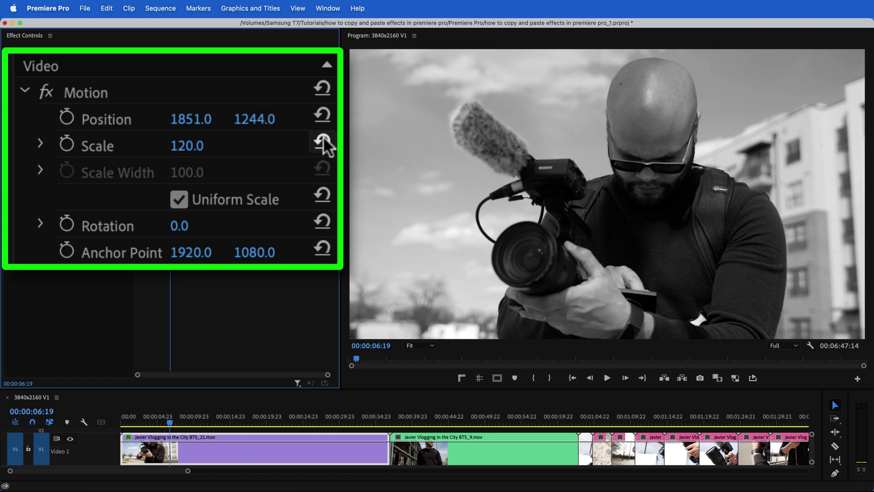
Select the clip's Motion and Black & White effects, then reselect the first clip on the rezoomed timeline.
left_click(136, 92)
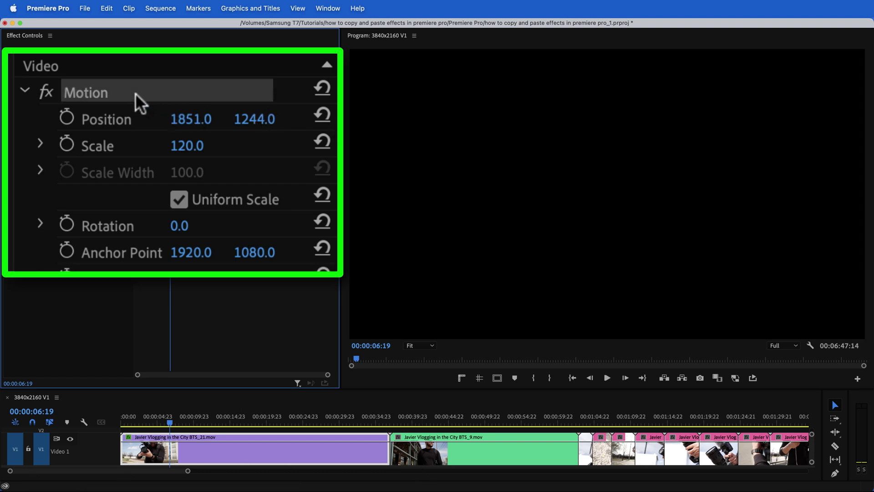
left_click(178, 433)
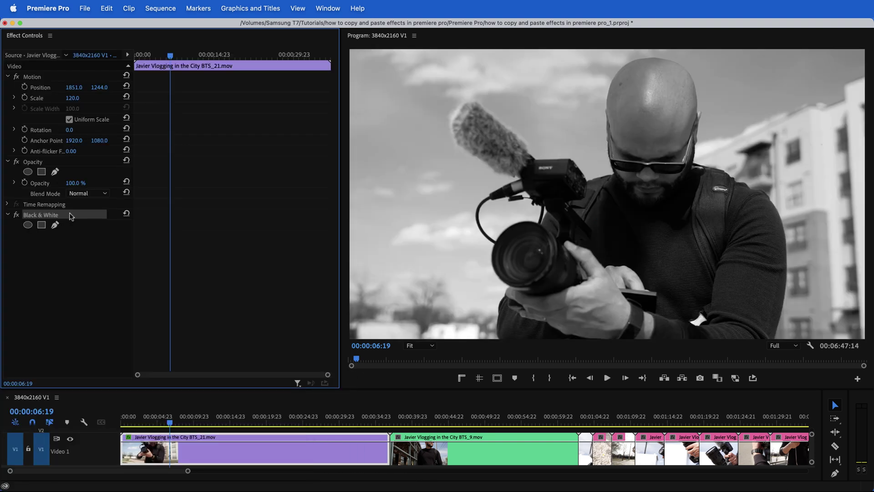
left_click(332, 429)
key("minus")
key("minus")
key("minus")
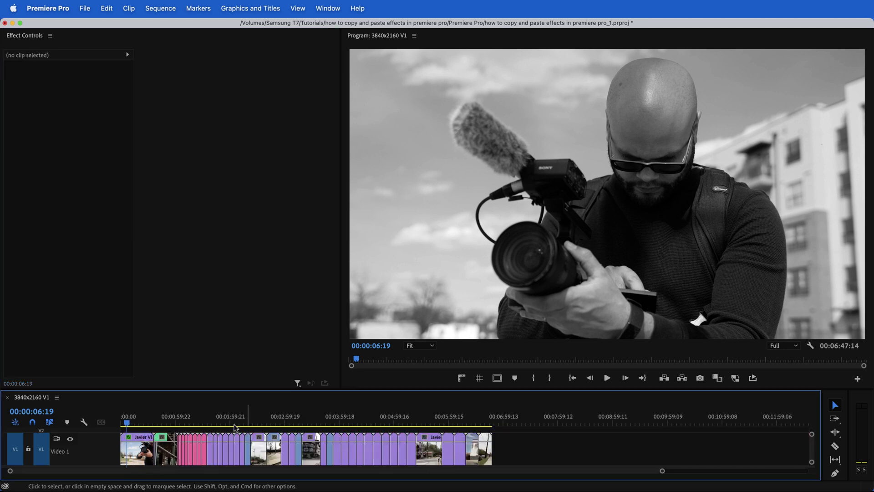
key("equal")
left_click(163, 437)
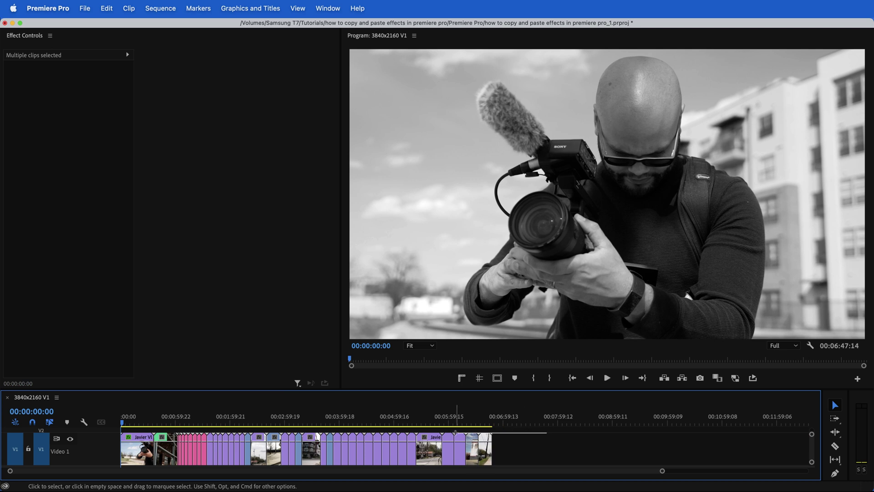
Paste Motion and Black & White onto the other clips, inspect BTS_2, then undo the paste.
left_click_drag(456, 432, 165, 447)
right_click(121, 403)
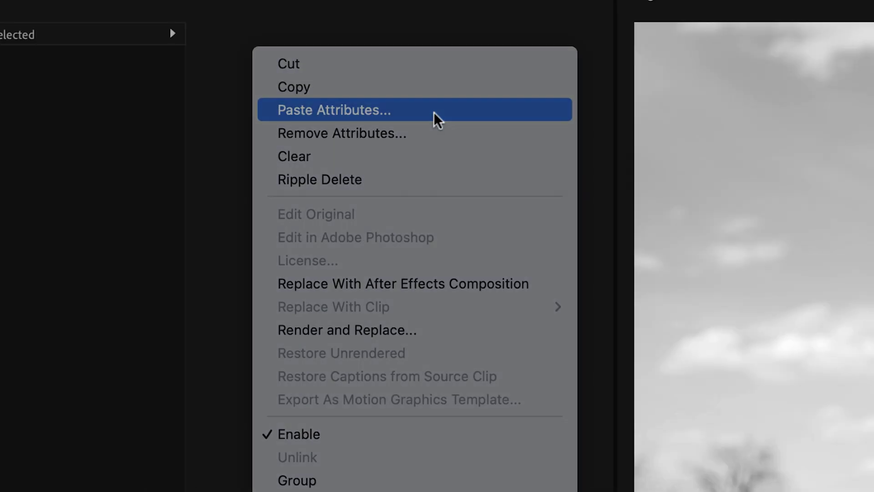
left_click(433, 119)
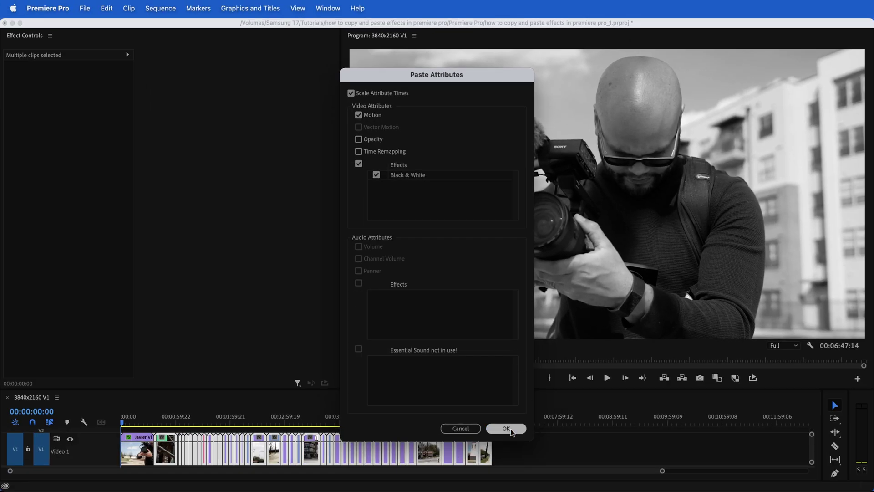
left_click(507, 429)
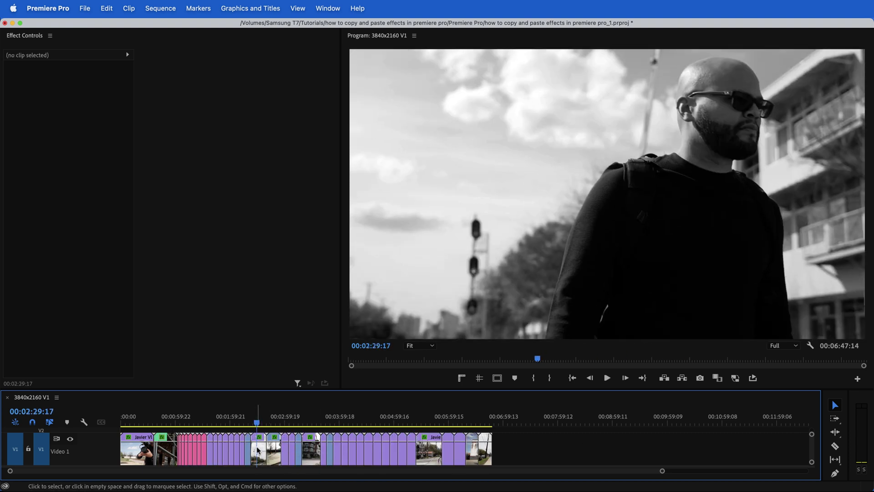
left_click(257, 450)
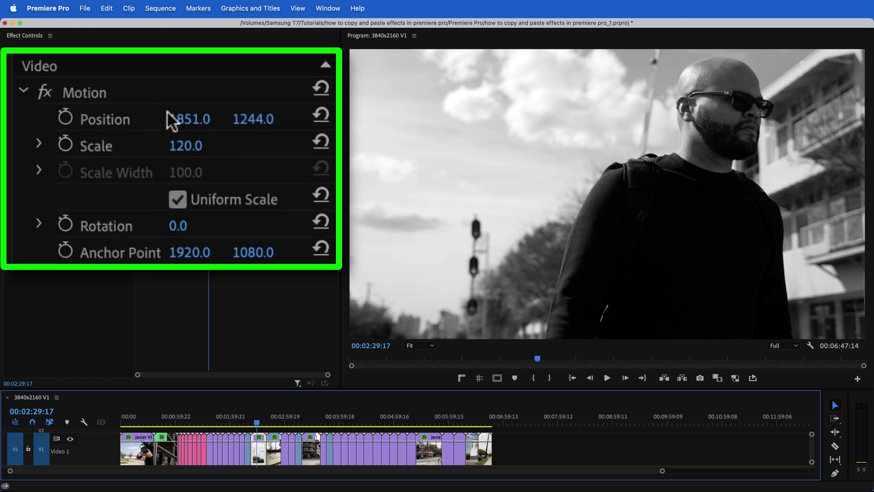
key("super+z")
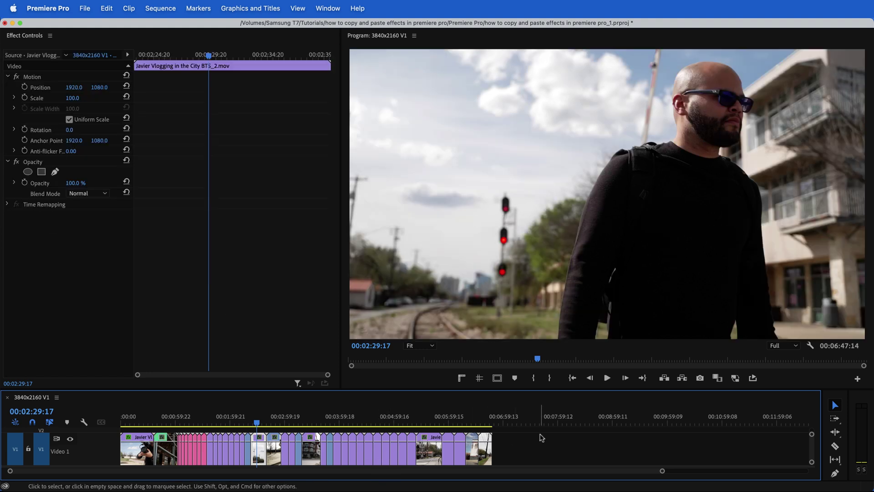
Paste only the Black & White attribute onto the clips after the first, leaving Motion out.
left_click_drag(542, 438, 168, 441)
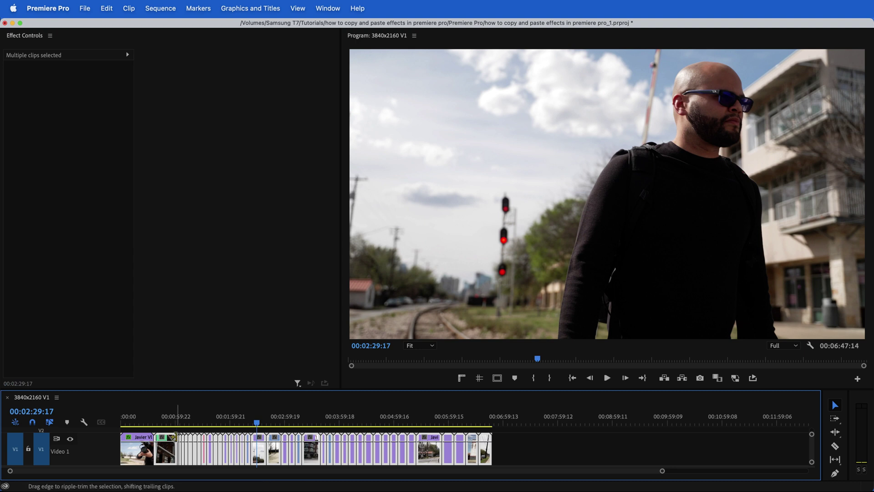
right_click(169, 452)
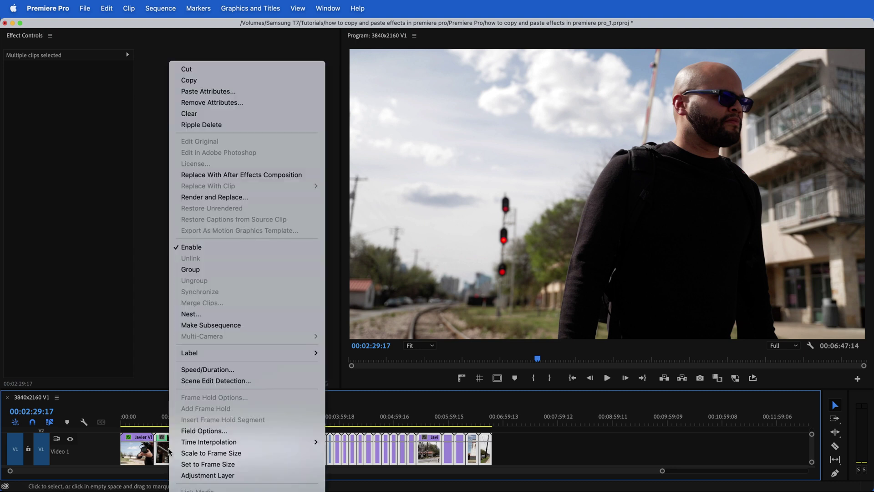
left_click(247, 93)
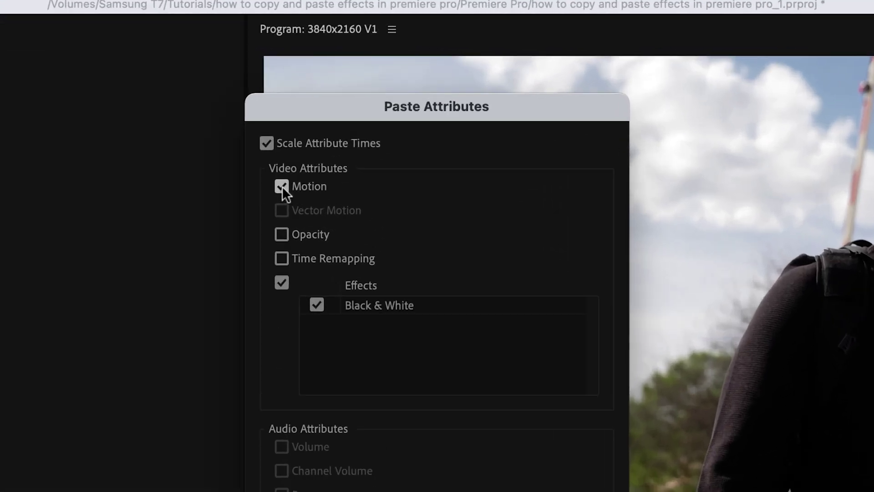
left_click(282, 186)
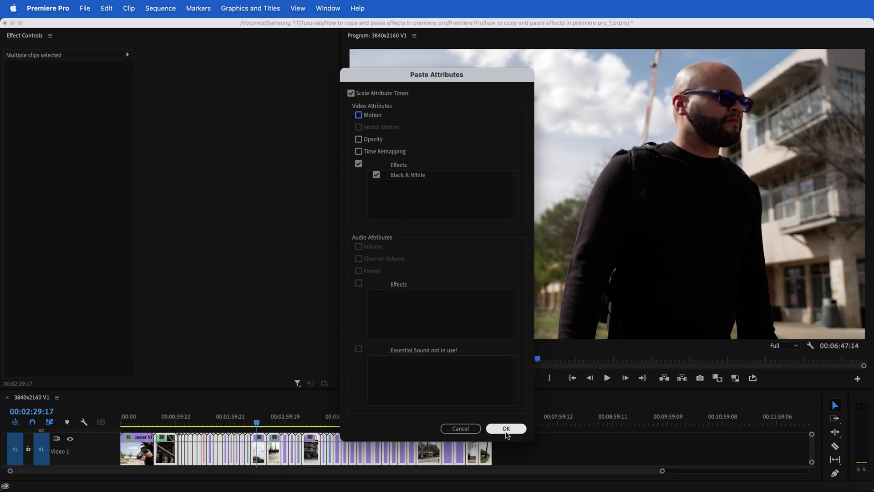
left_click(505, 428)
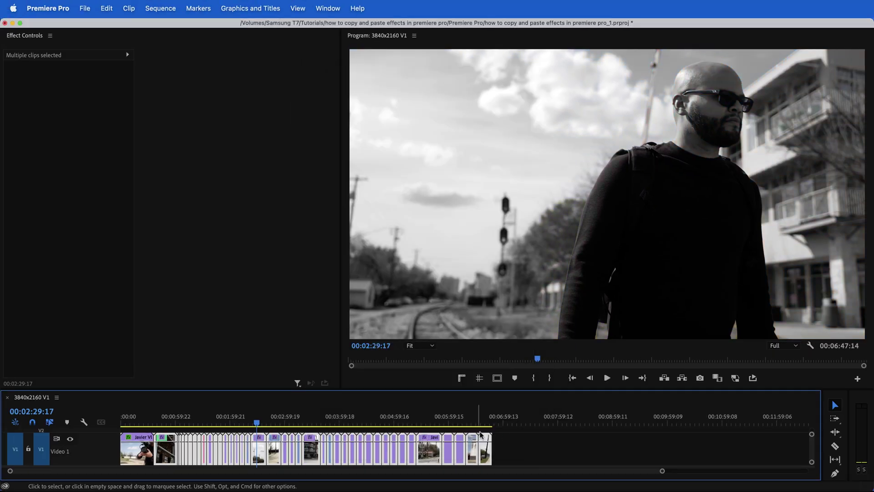
Scrub the sequence to check the grayscale look, inspect one clip, and select every clip.
left_click(267, 430)
left_click_drag(256, 419, 259, 419)
left_click(260, 441)
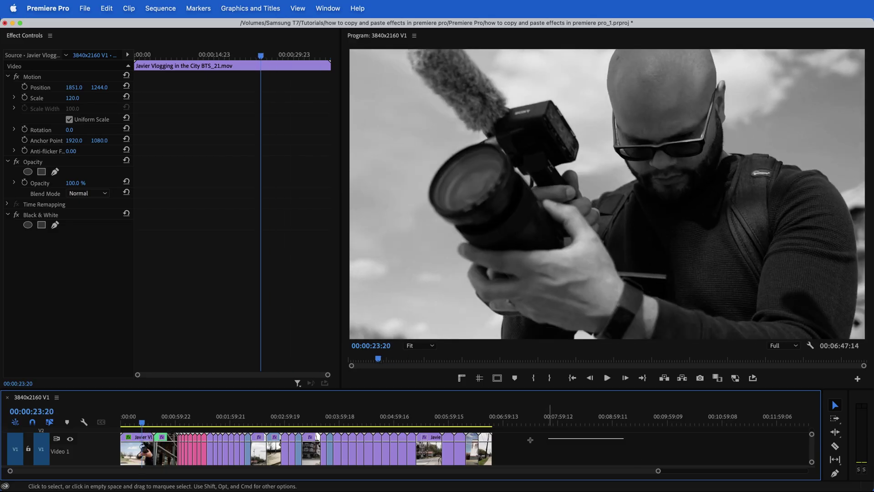
left_click_drag(531, 439, 142, 457)
Remove the Black & White effect from all selected clips with Remove Attributes.
right_click(143, 459)
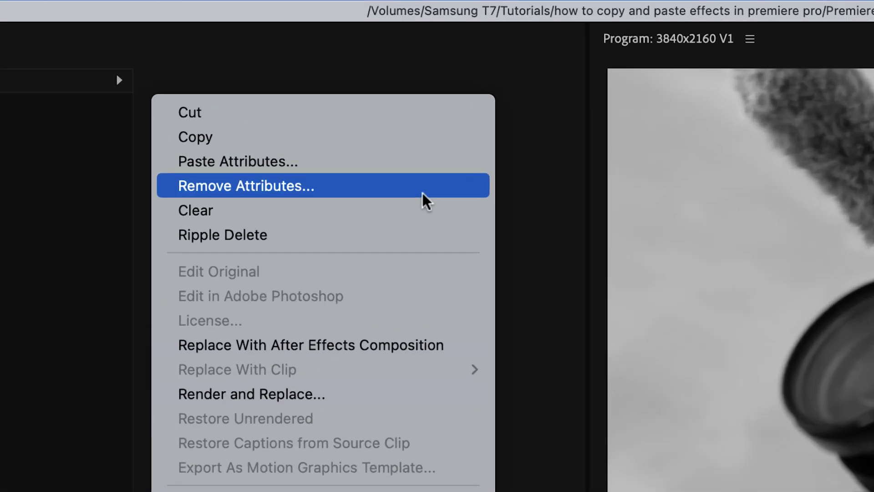
left_click(423, 193)
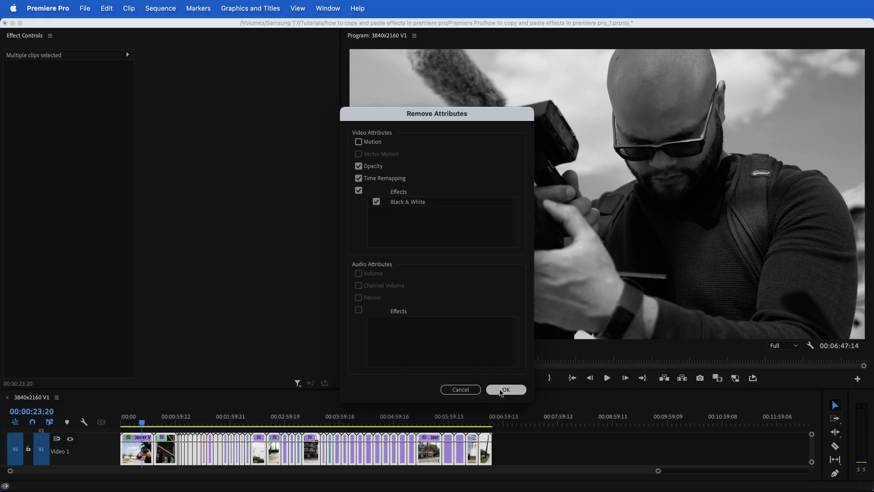
left_click(502, 389)
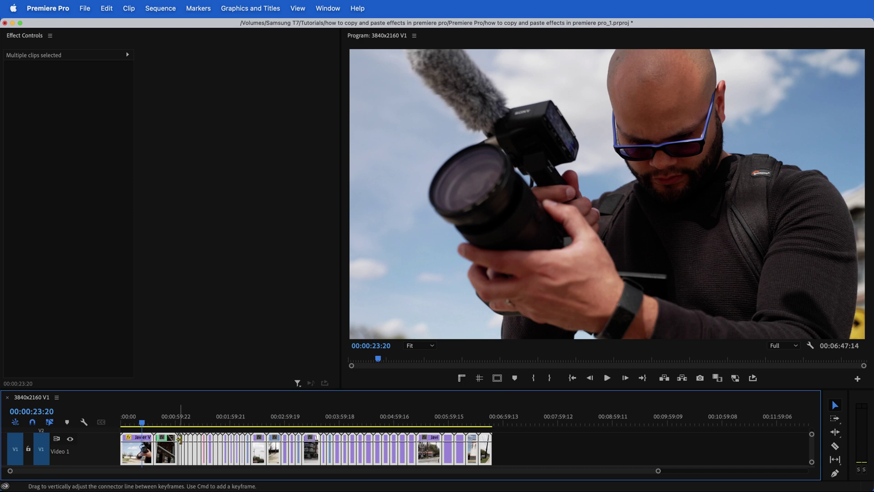
Preview the colour sequence, select the first clip, and save the project.
mouse_move(146, 422)
left_mouse_down()
mouse_move(353, 423)
mouse_move(130, 425)
left_mouse_up()
left_click(144, 442)
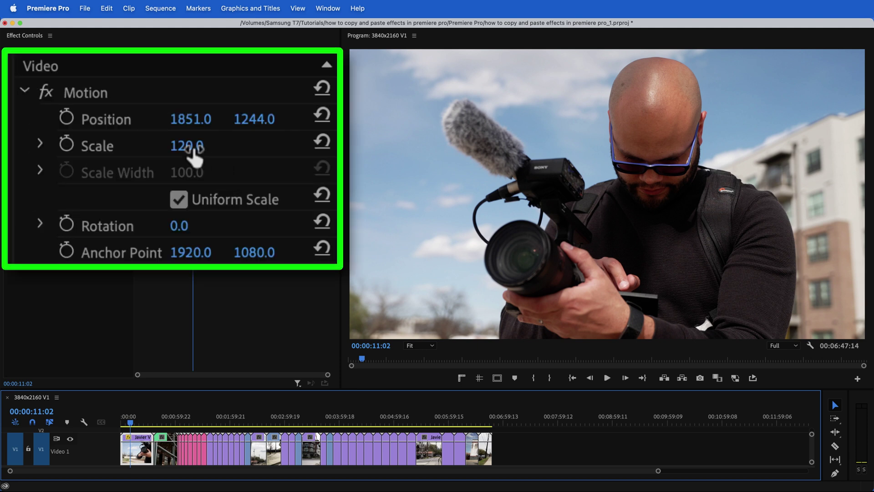
key("super+s")
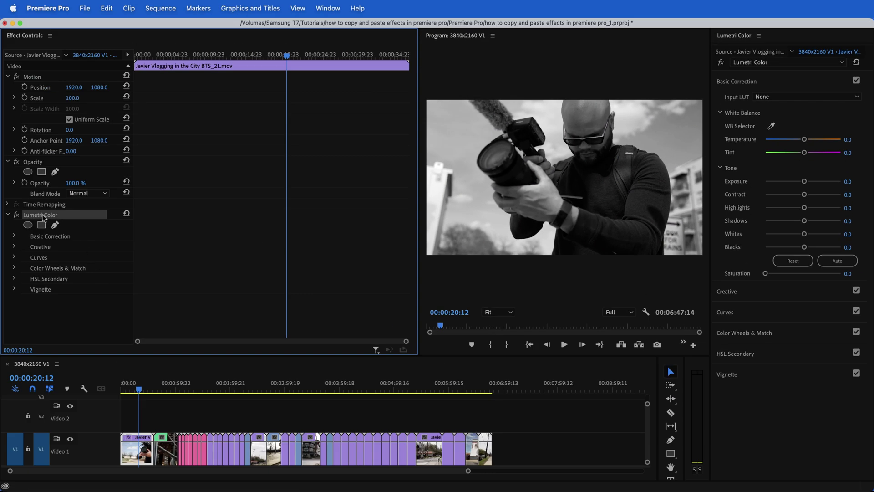
Marquee-select all the clips on Video 1.
left_click_drag(538, 457, 171, 409)
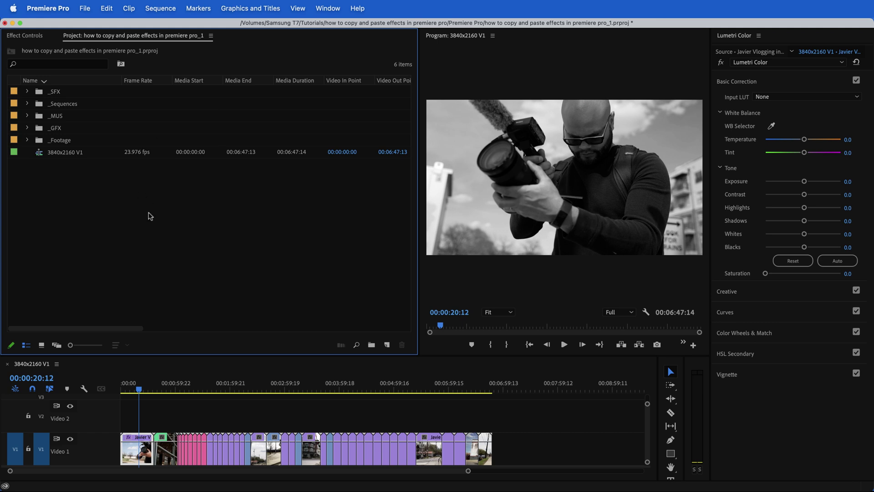
Create a new adjustment layer and place it at the start of Video 2.
left_click(387, 345)
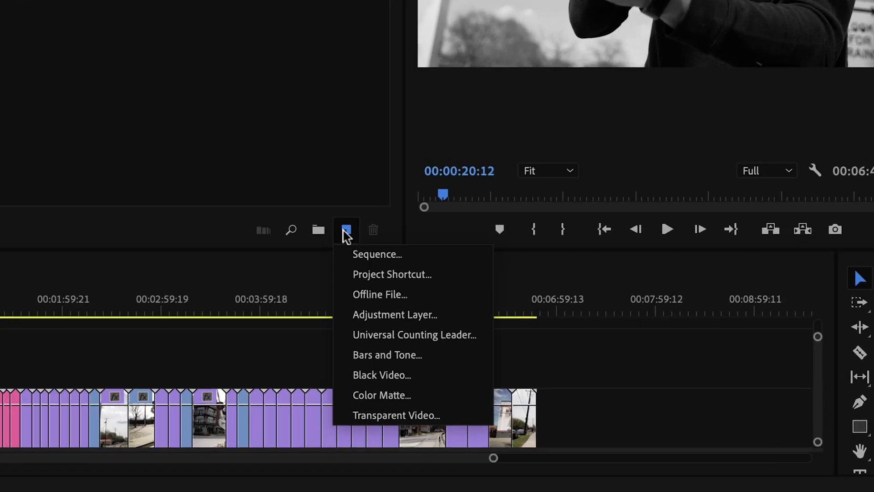
left_click(405, 310)
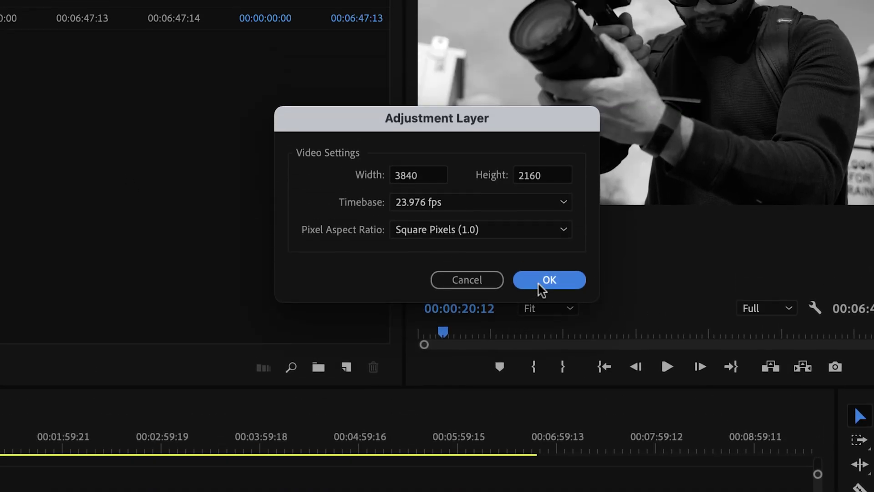
left_click(547, 144)
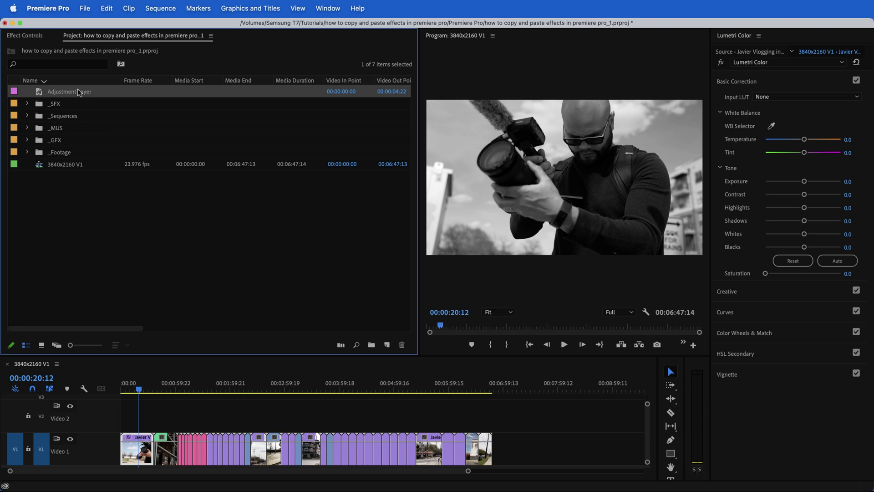
left_click_drag(78, 92, 491, 424)
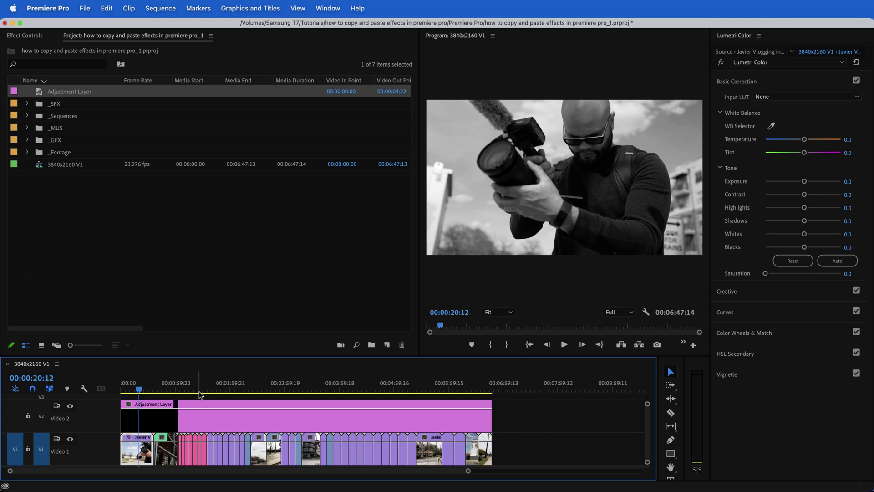
Cut Lumetri Color from the first clip and bring up paste options on the adjustment layer.
key("shift+5")
right_click(51, 215)
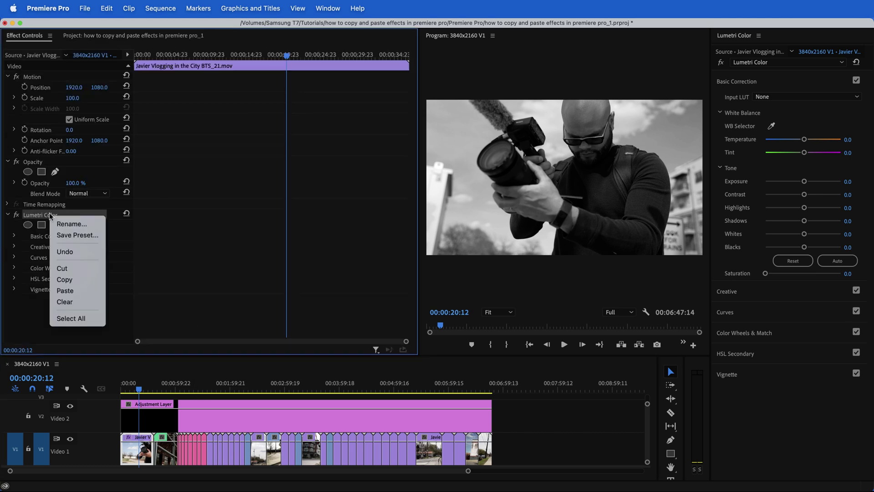
left_click(82, 270)
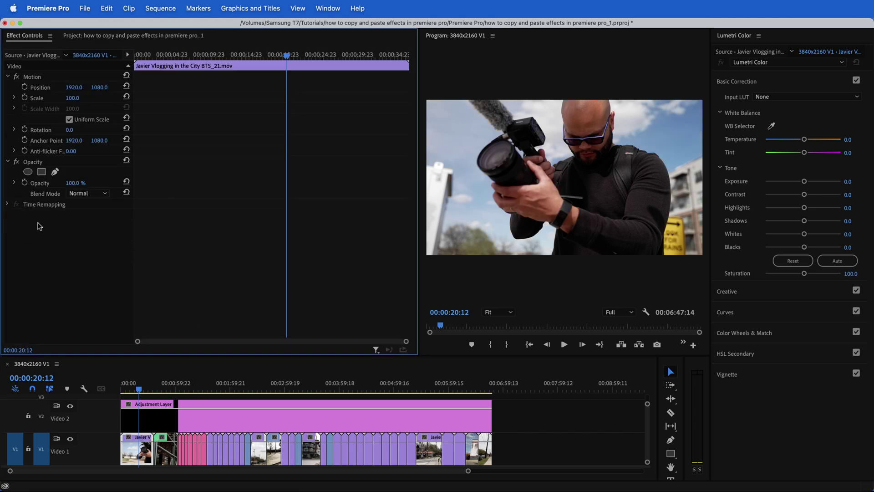
left_click(183, 418)
right_click(59, 260)
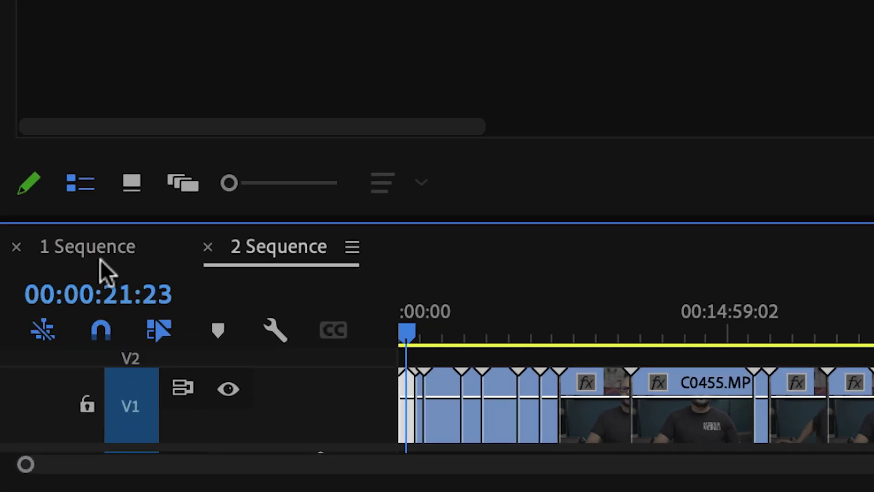
Return to 2 Sequence and zoom the timeline around clip C0483 with the playhead on it.
left_click(98, 259)
left_click(330, 252)
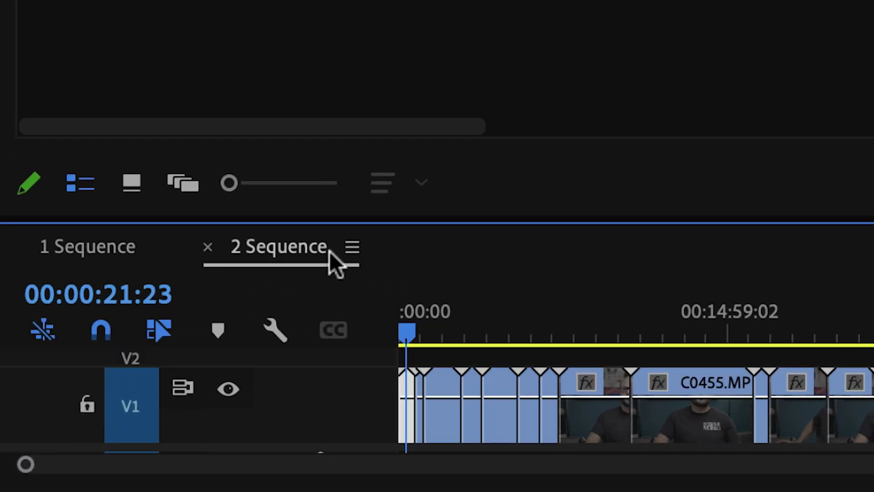
key("=")
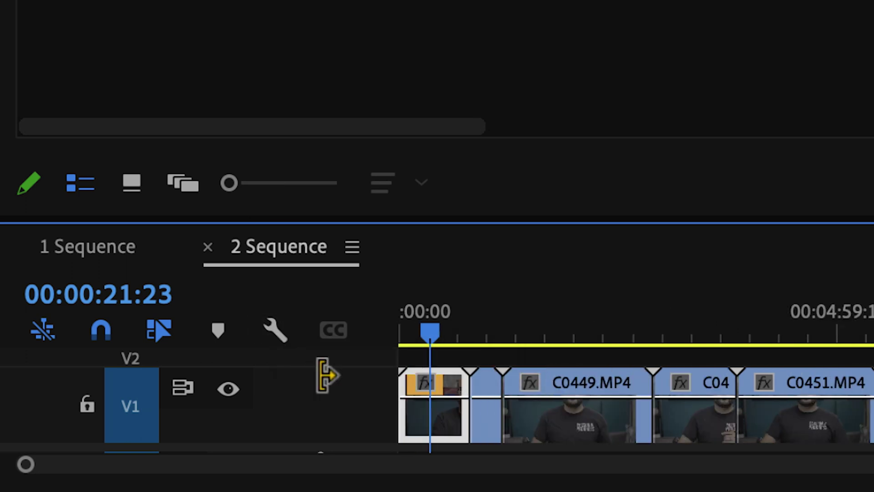
key("=")
key("=")
key("=")
key("=")
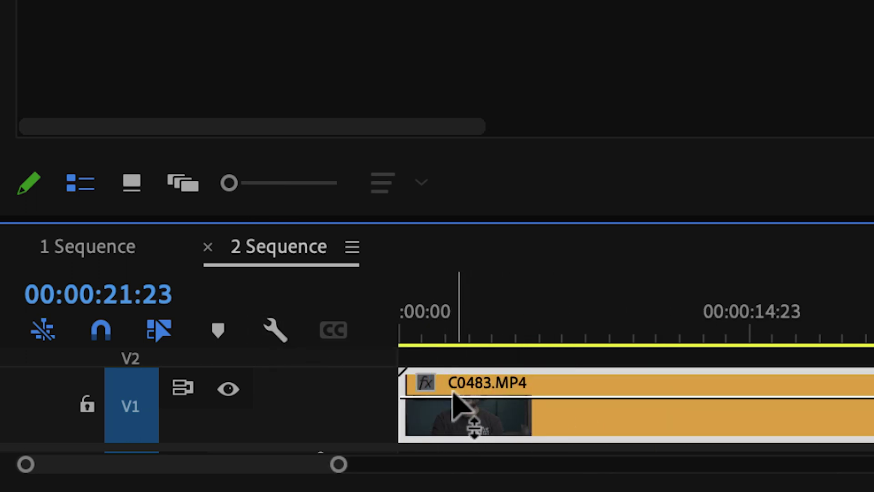
key("minus")
key("minus")
key("minus")
key("minus")
key("minus")
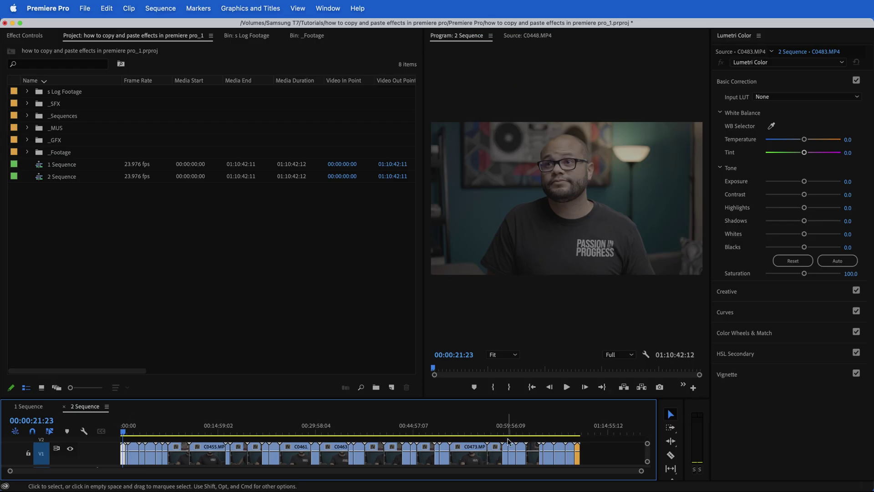
left_click(571, 426)
key("=")
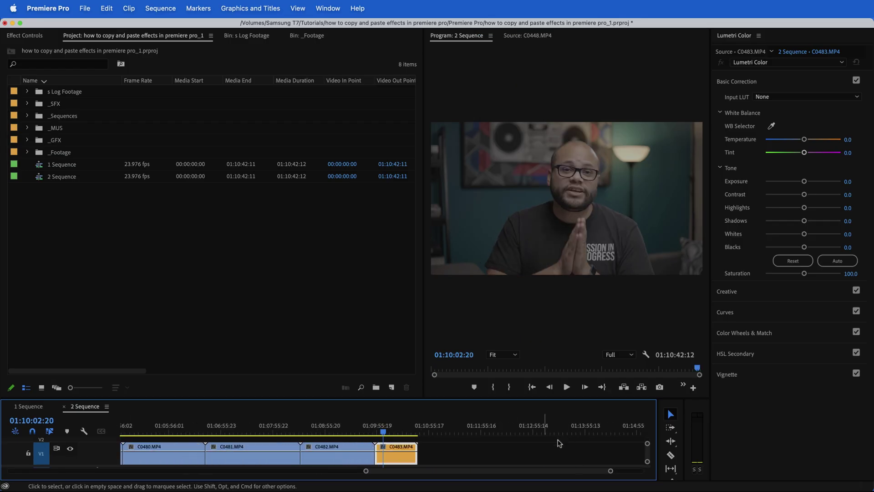
key("=")
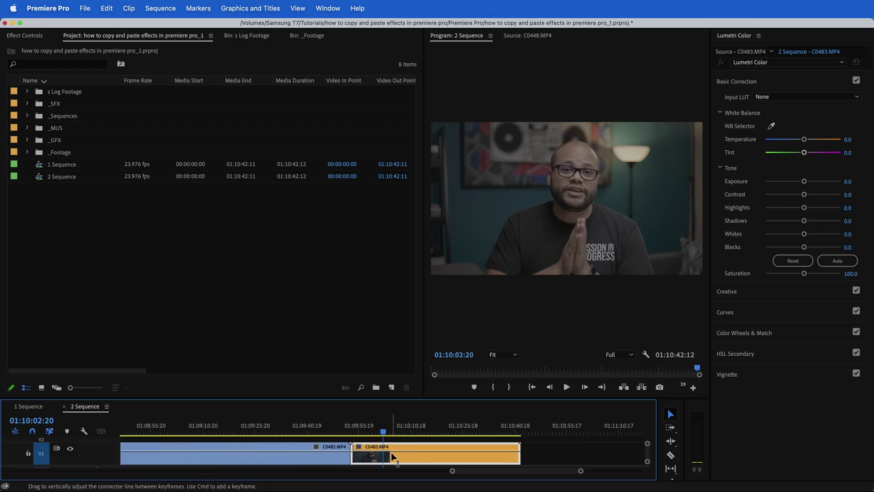
key("backslash")
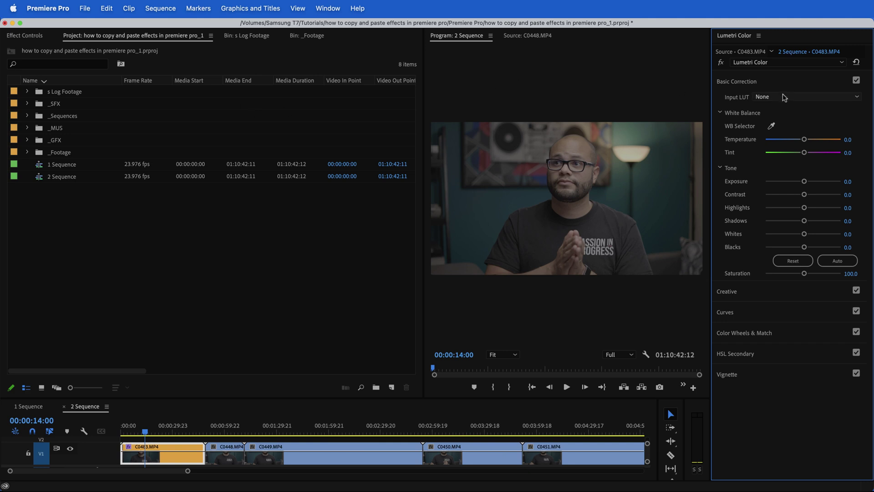
left_click(784, 97)
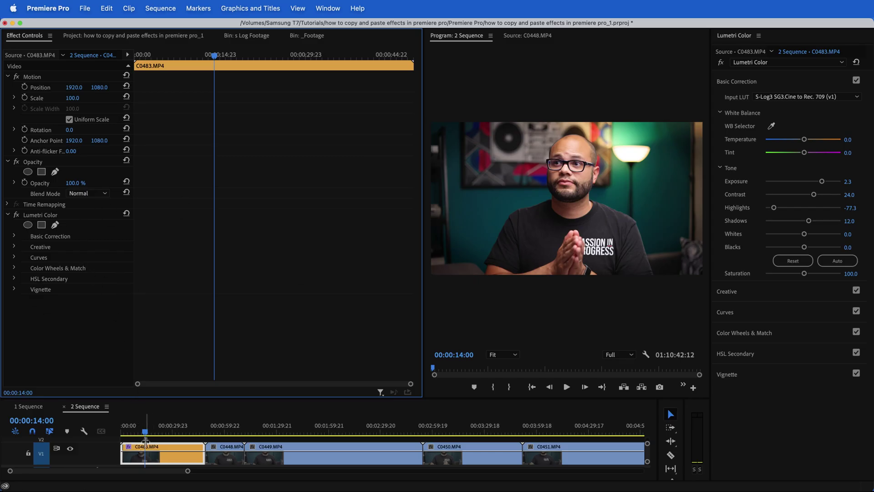
Compare C0483's new grade against 1 Sequence, then return to 2 Sequence.
left_click(37, 409)
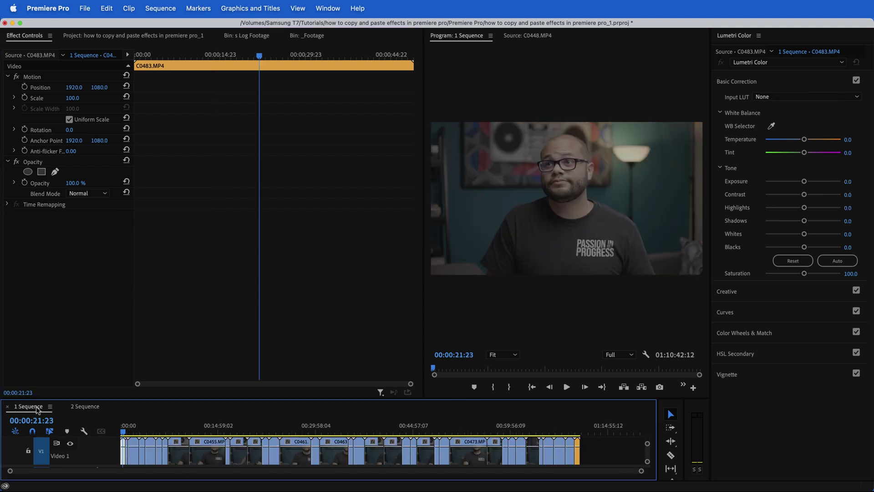
key("=")
key("=")
key("=")
key("=")
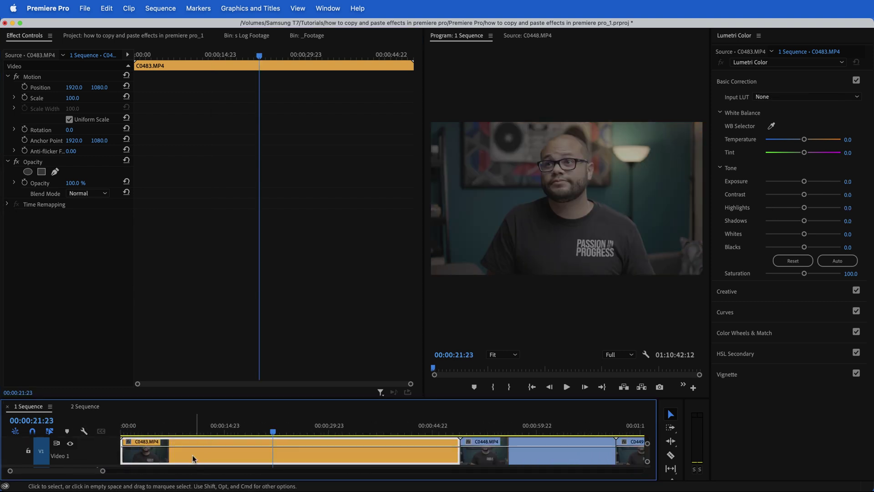
left_click(98, 408)
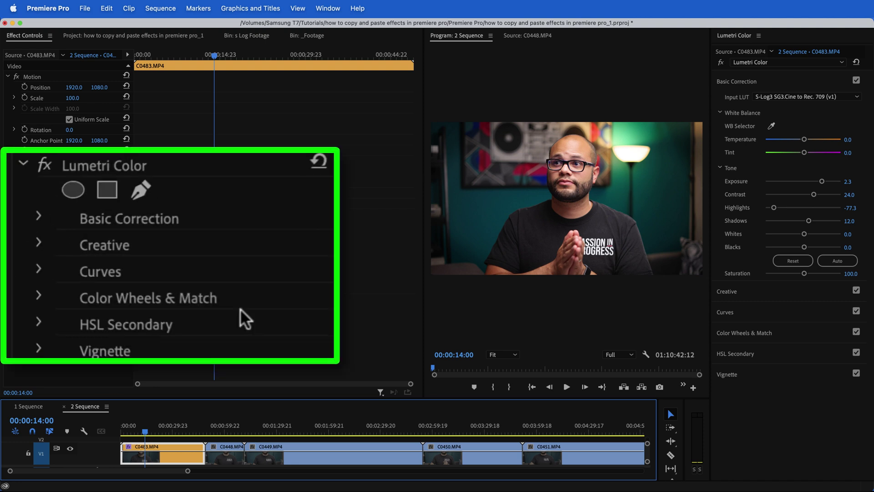
Cut Lumetri Color from C0483 in 2 Sequence and paste it under the Source · C0483.MP4 tab.
left_click(127, 168)
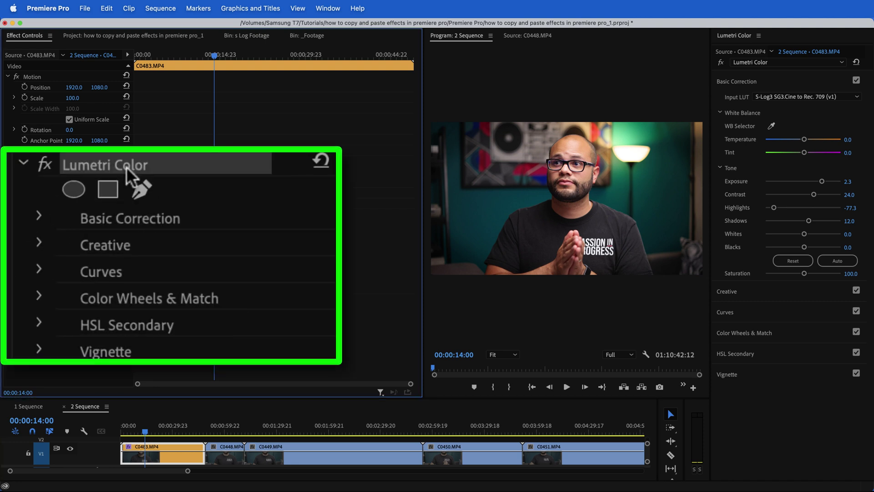
right_click(131, 162)
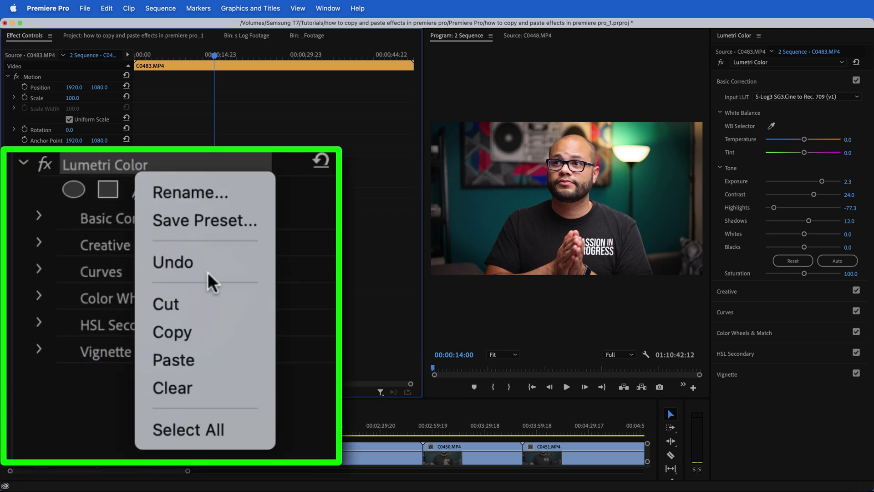
left_click(207, 297)
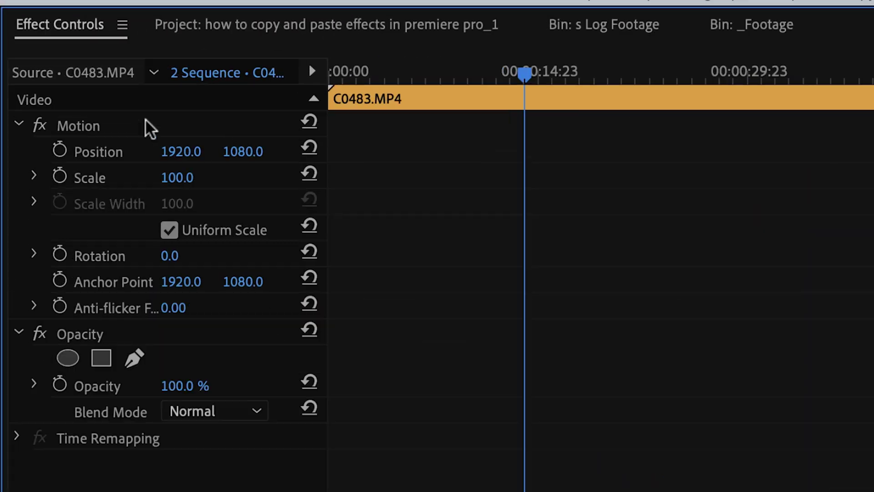
left_click(77, 81)
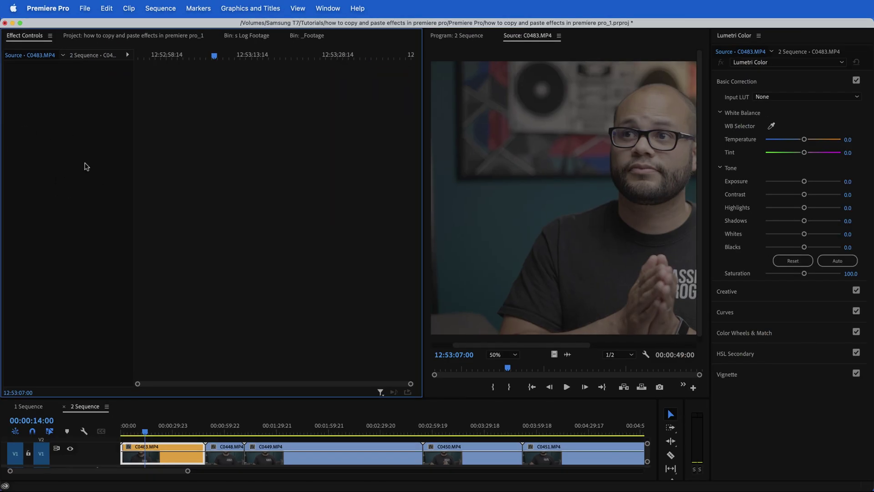
right_click(59, 172)
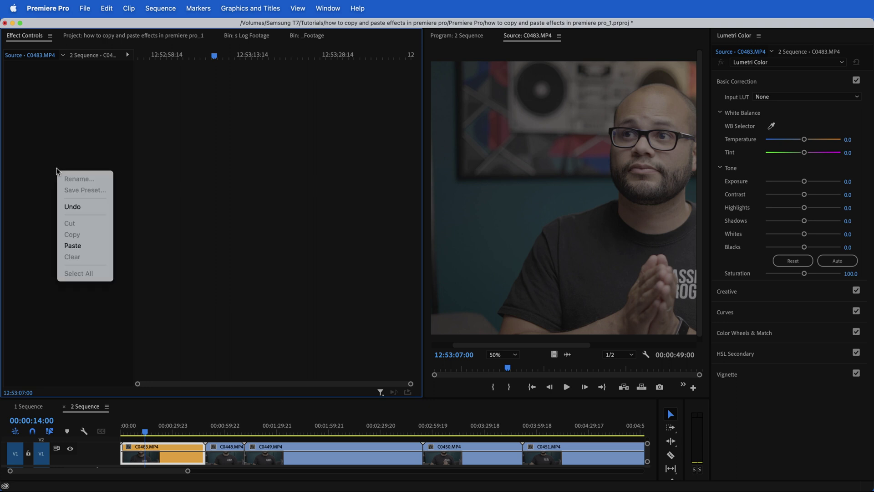
left_click(73, 246)
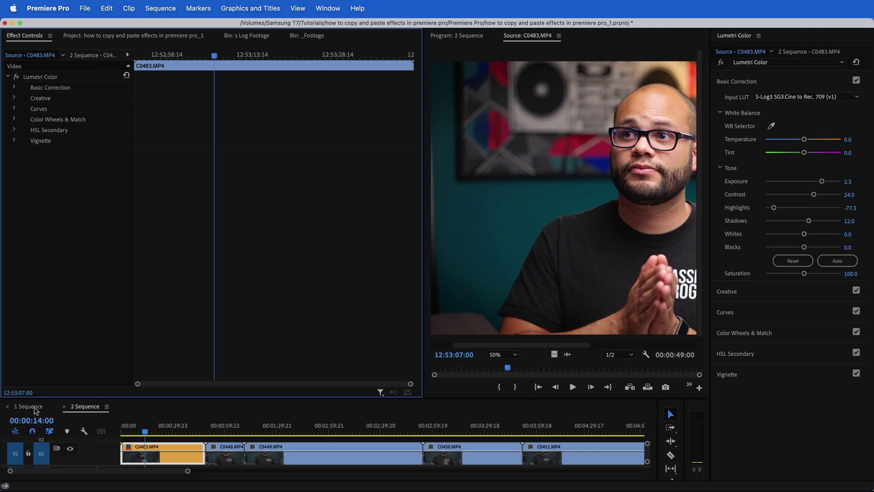
Switch to 1 Sequence and view the Lumetri Color grade on the C0483 master clip.
left_click(31, 406)
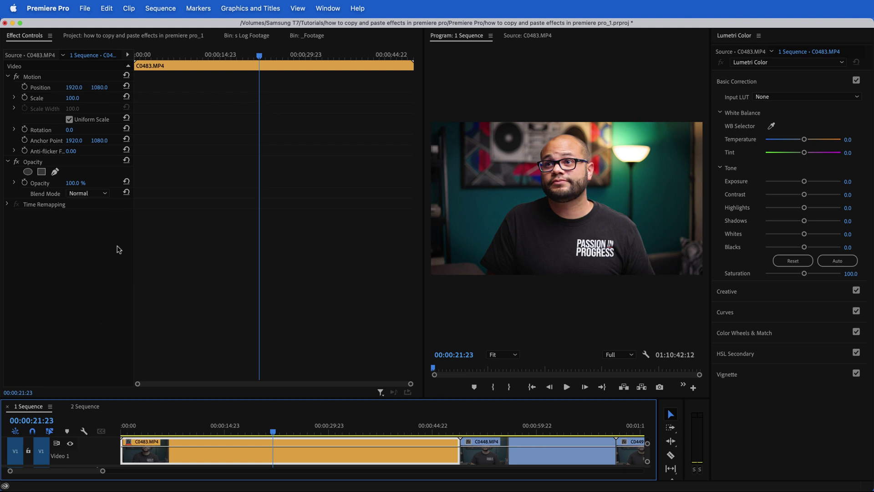
left_click(38, 56)
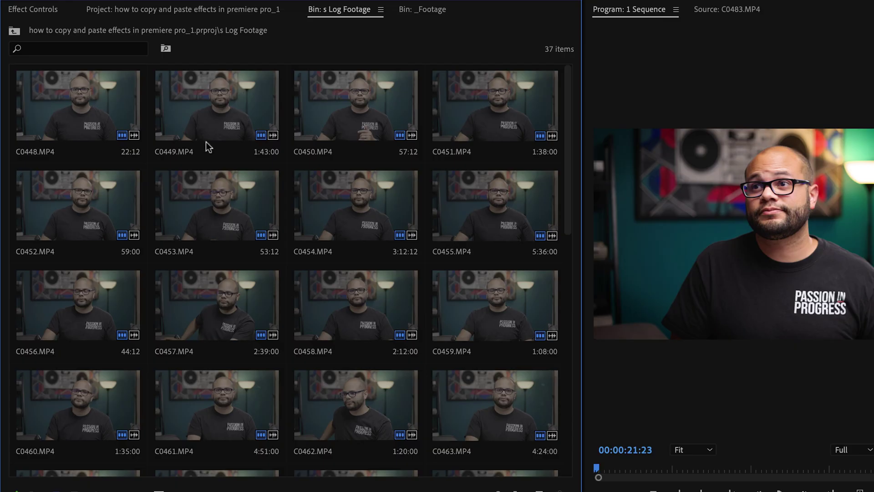
Paste the Lumetri Color grade onto C0448's source clip, then select a later timeline clip.
scroll(244, 286, "down", 5)
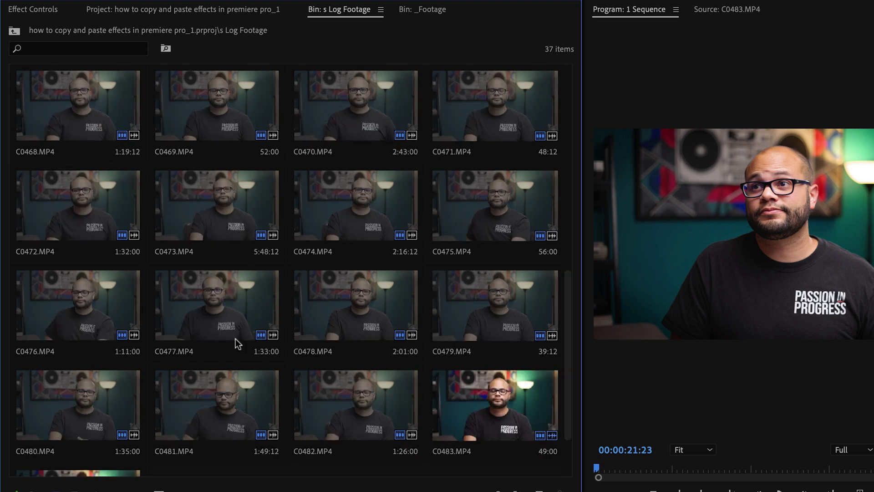
scroll(256, 312, "up", 4)
scroll(303, 212, "up", 1)
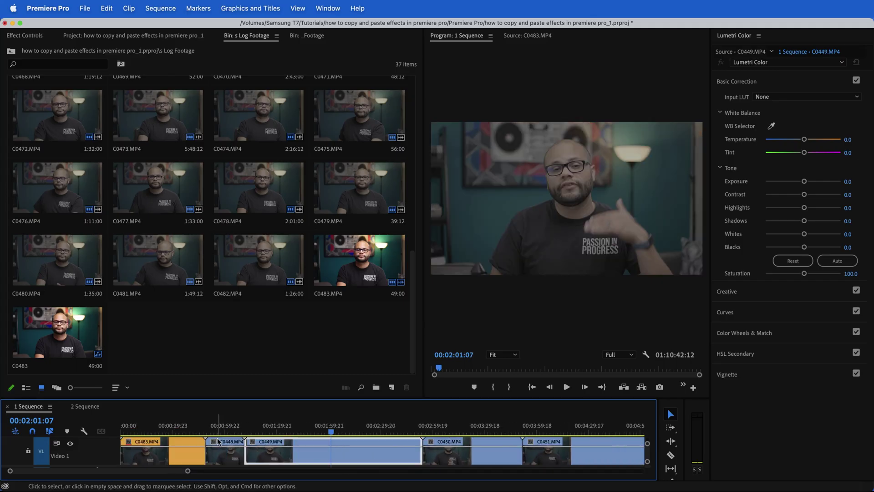
left_click(225, 431)
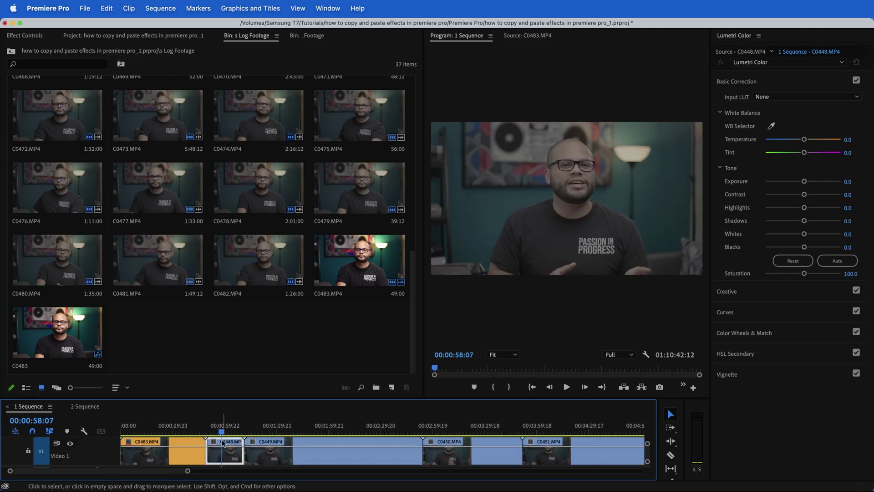
key("shift+5")
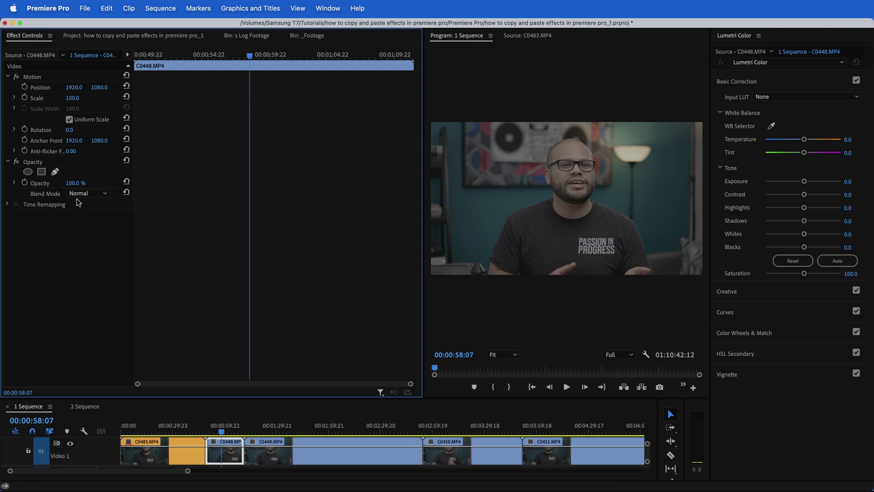
left_click(33, 55)
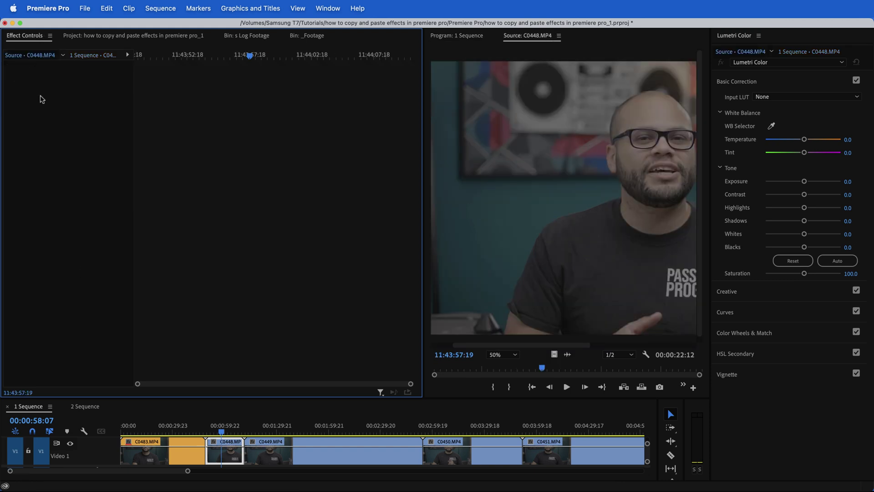
key("super+v")
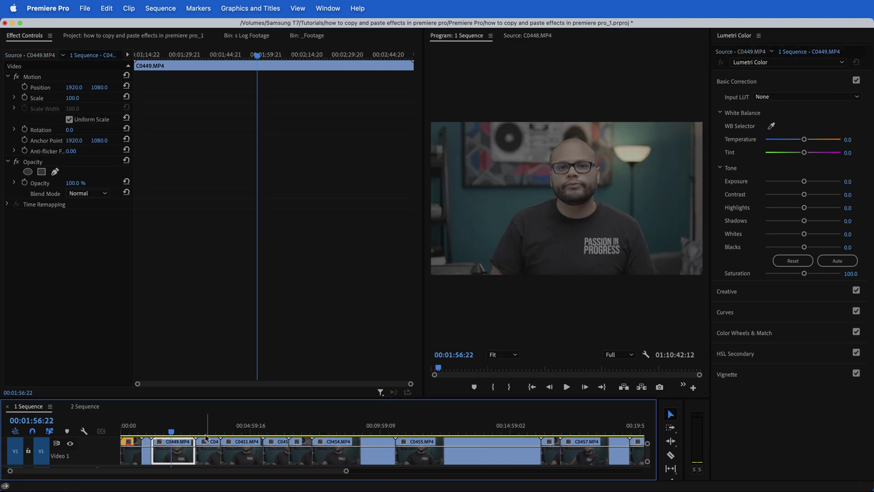
left_click(249, 439)
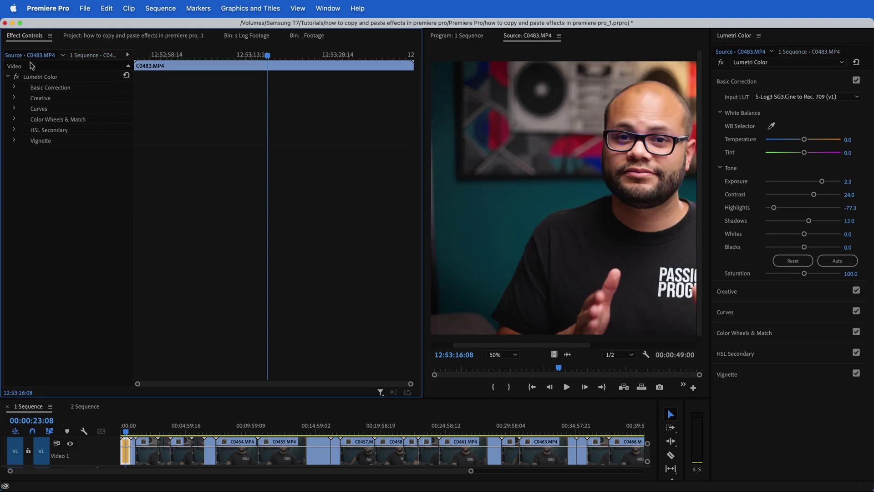
Copy the Lumetri Color effect from the C0483 source clip.
left_click(38, 77)
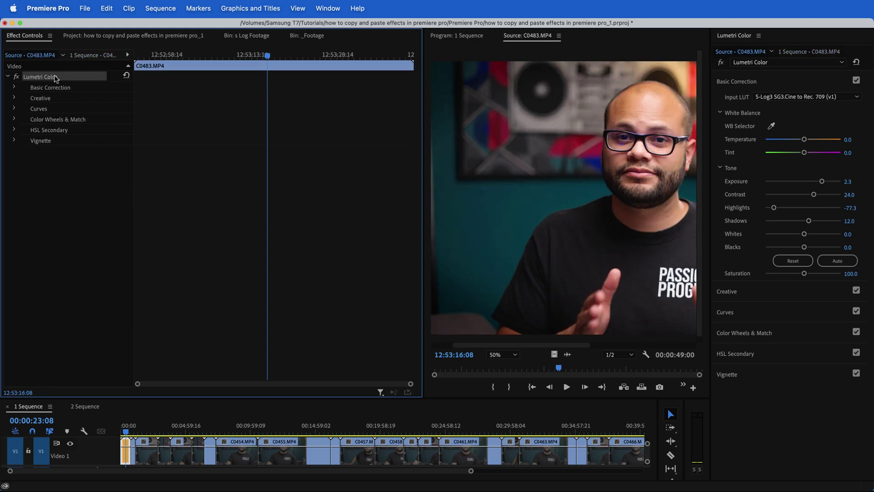
right_click(56, 79)
left_click(85, 142)
Paste the Lumetri Color grade onto 34 log clips in the s Log Footage bin, through C0482.
key("shift+1")
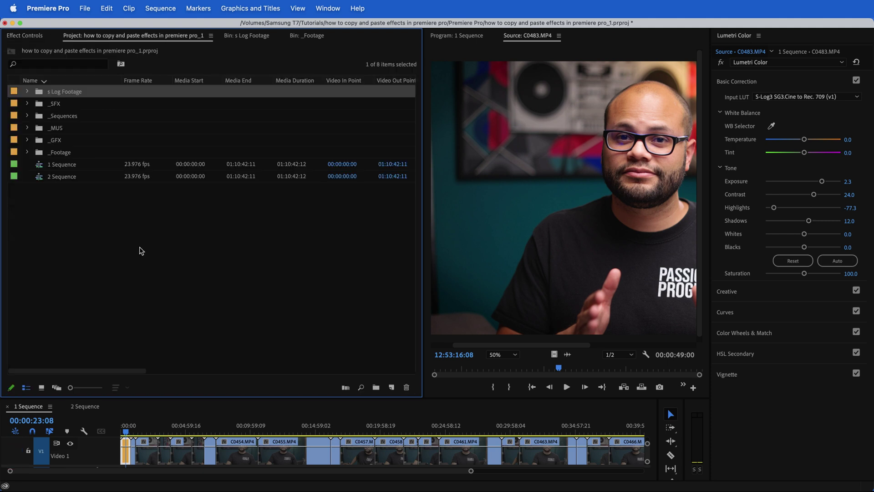
double_click(59, 92)
scroll(163, 168, "down", 5)
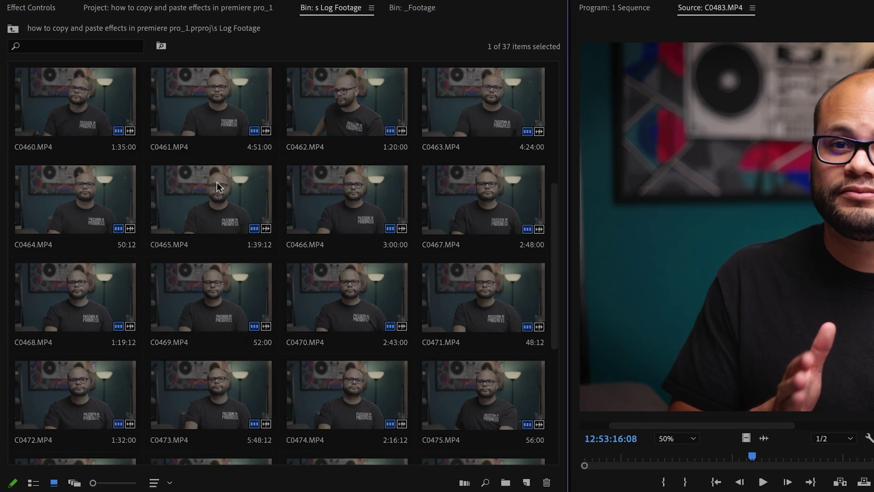
scroll(217, 184, "down", 4)
left_click(347, 307, "shift")
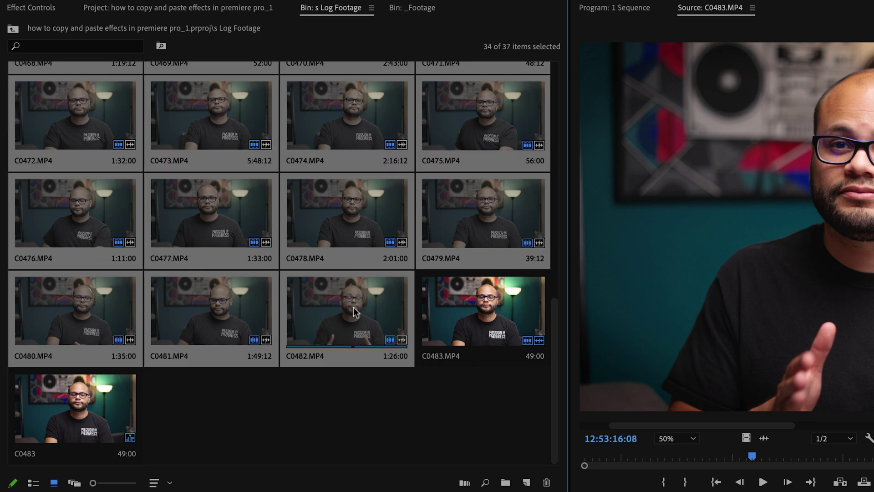
right_click(353, 308)
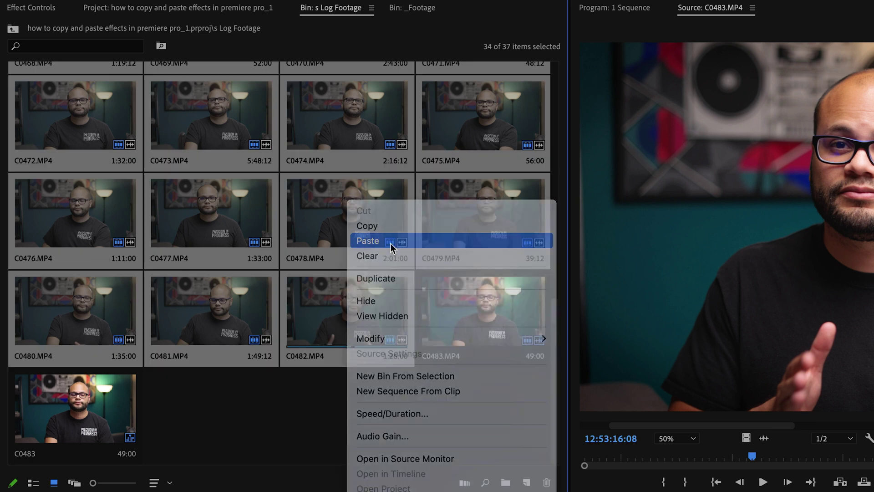
left_click(391, 243)
scroll(360, 338, "up", 3)
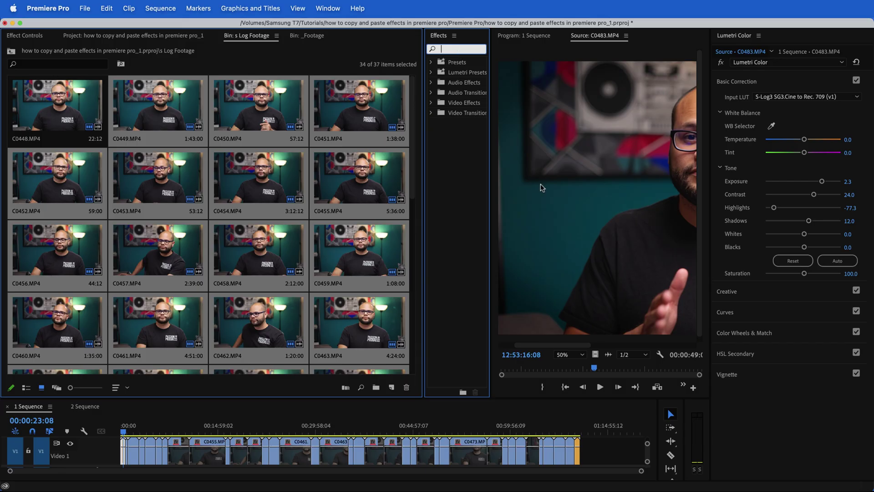
Search Effects for 'flip' and apply Vertical Flip to all 37 selected bin clips.
type("flip")
left_click_drag(496, 177, 573, 177)
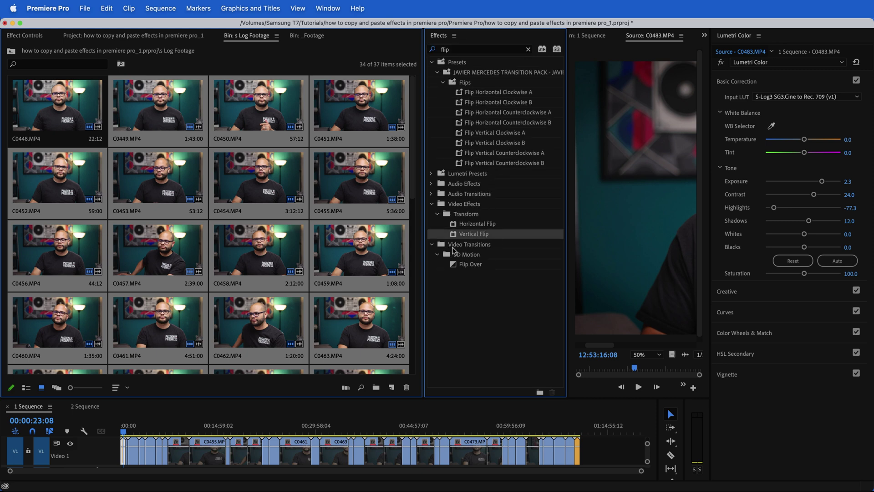
scroll(77, 127, "down", 5)
left_click(79, 326, "shift")
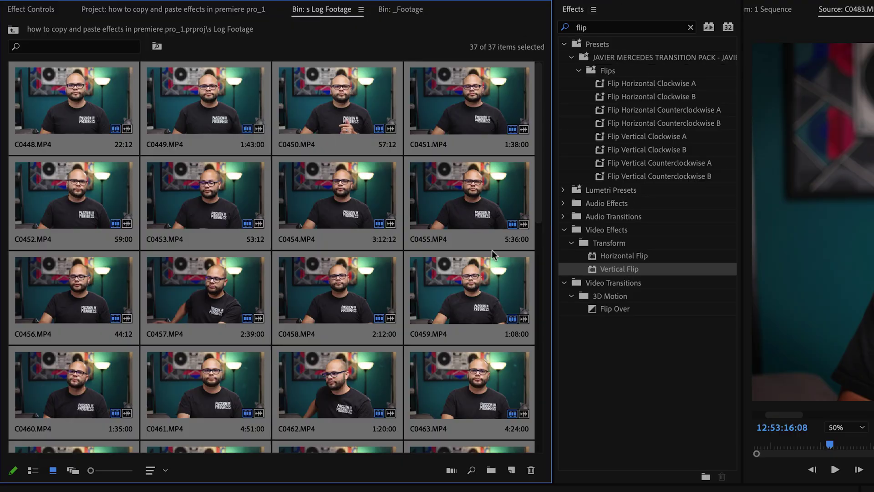
left_click(596, 271)
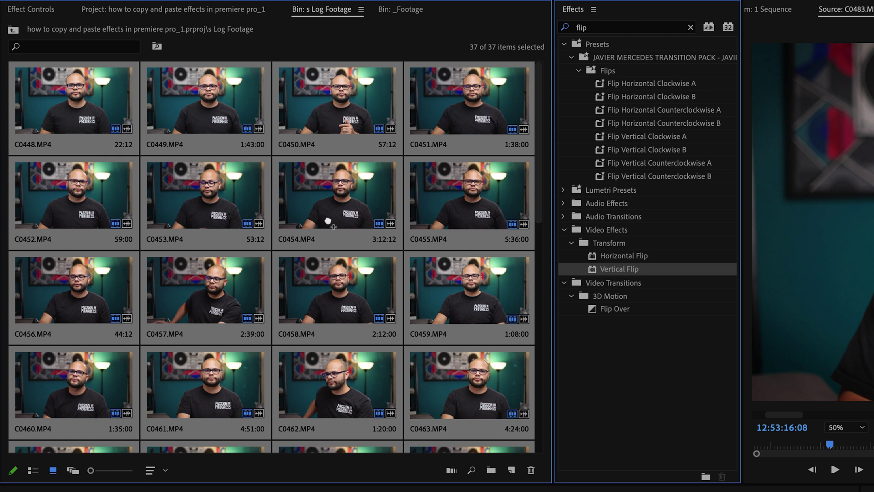
left_click_drag(331, 225, 329, 225)
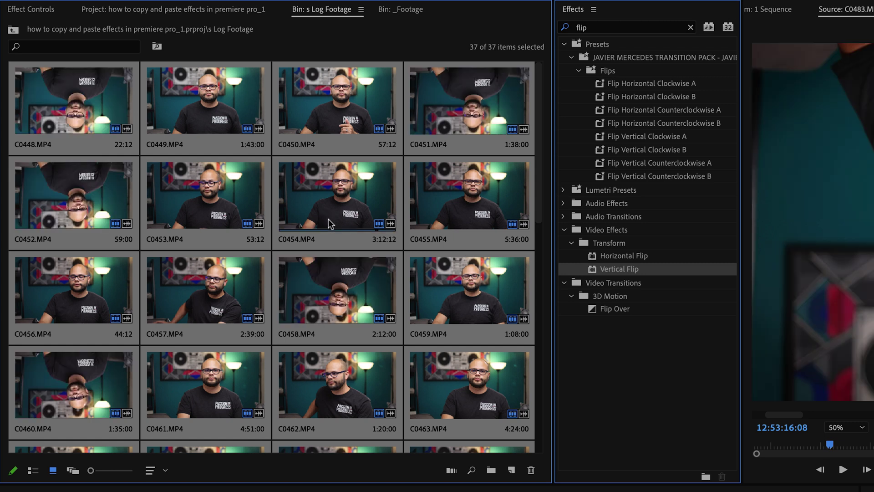